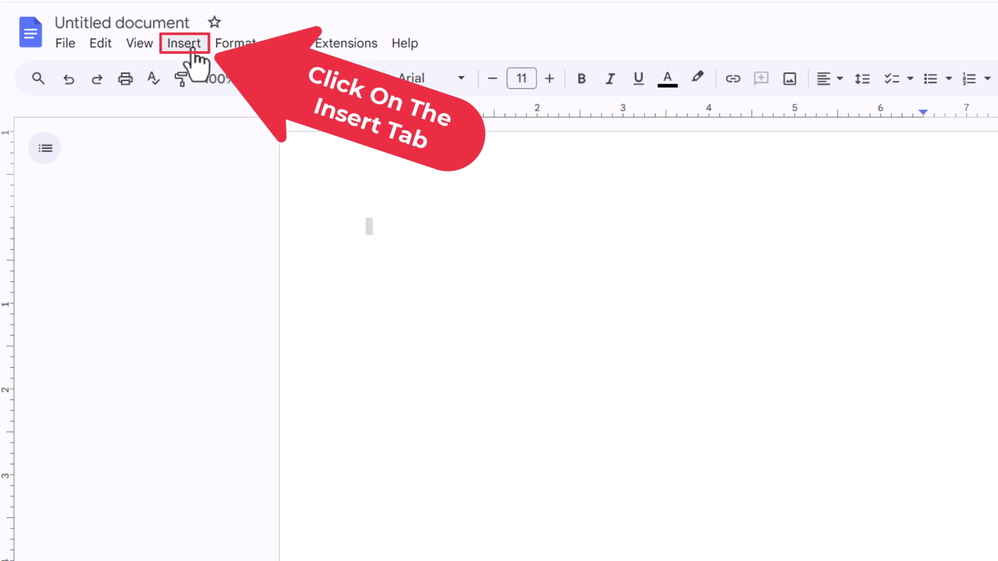
Step: Create a new blank drawing from the Insert menu's Drawing option
{"action": "left_click", "coordinate": [187, 45]}
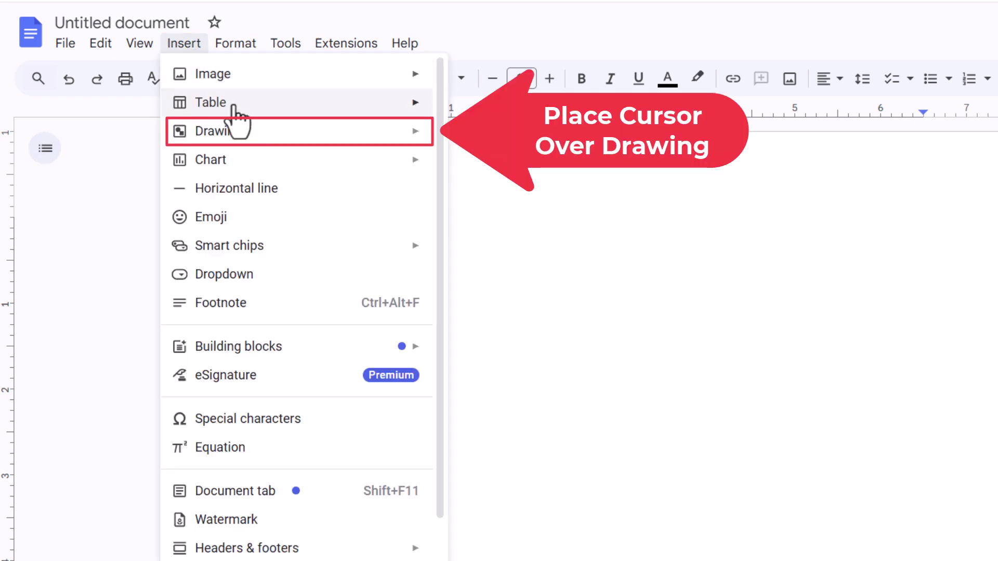
{"action": "mouse_move", "coordinate": [218, 131]}
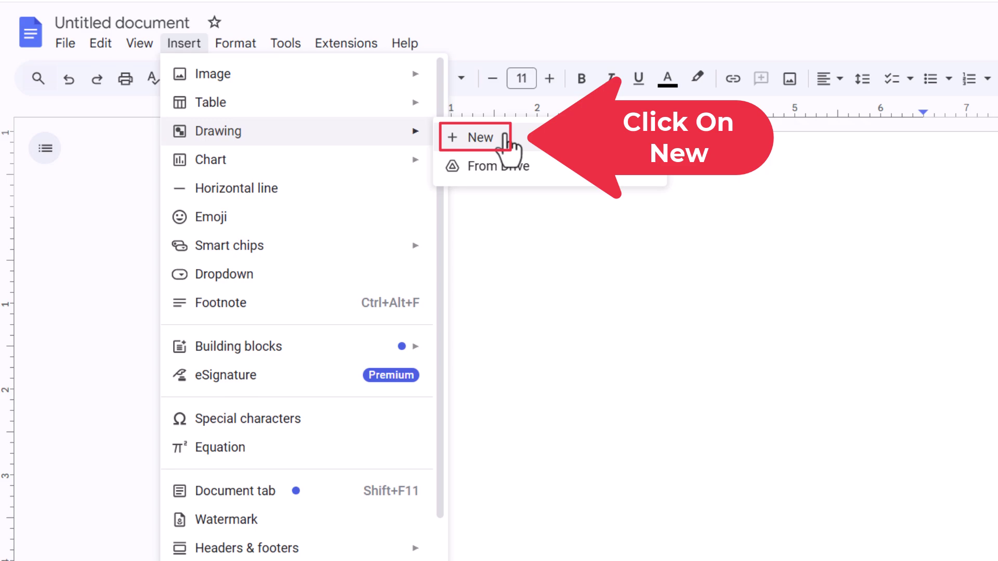
{"action": "left_click", "coordinate": [511, 144]}
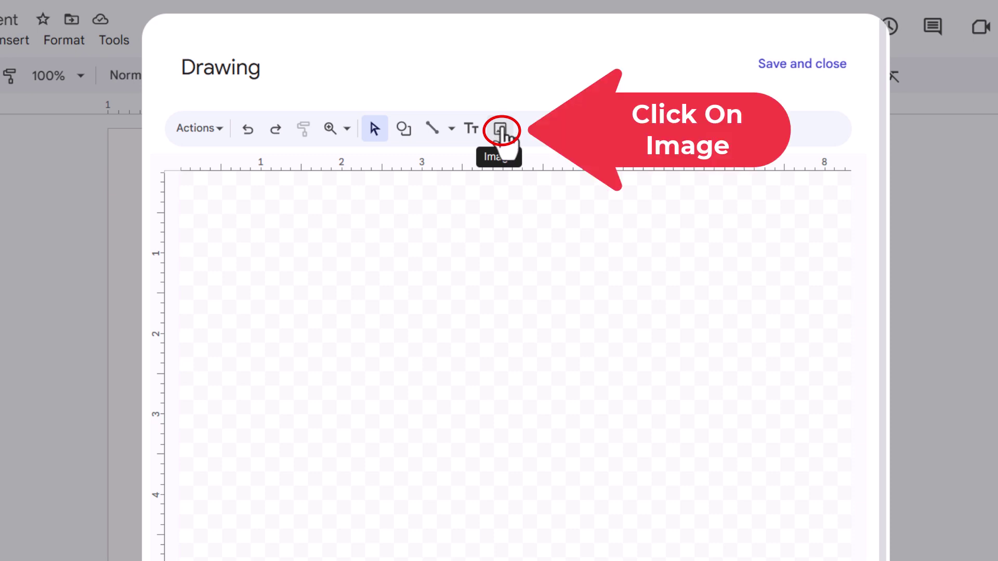
Step: Upload the dark Halloween haunted-house image from the computer onto the drawing canvas
{"action": "left_click", "coordinate": [502, 131]}
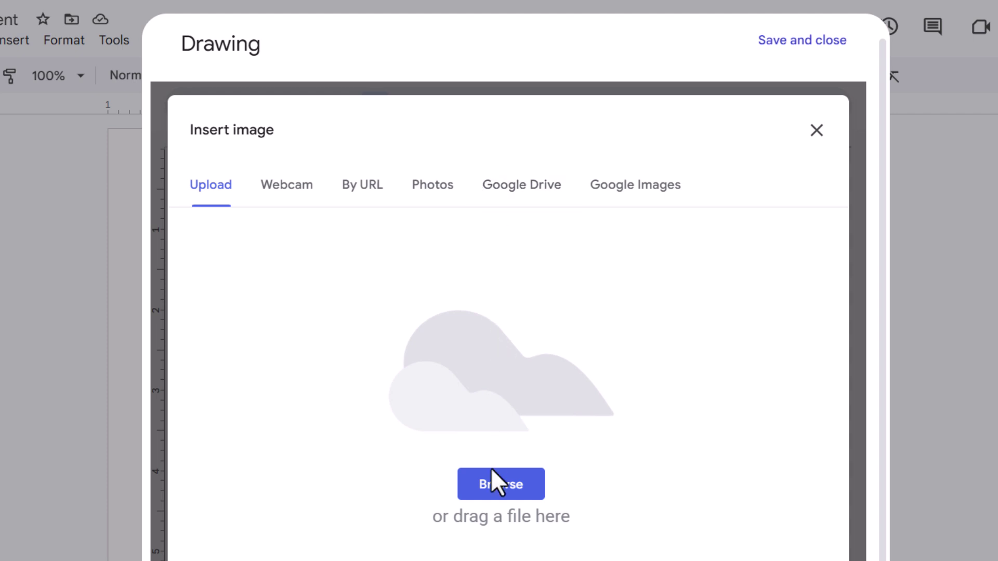
{"action": "left_click", "coordinate": [490, 491]}
{"action": "left_click", "coordinate": [863, 302]}
{"action": "mouse_move", "coordinate": [993, 303]}
{"action": "left_mouse_down"}
{"action": "mouse_move", "coordinate": [562, 290]}
{"action": "mouse_move", "coordinate": [458, 317]}
{"action": "left_mouse_up"}
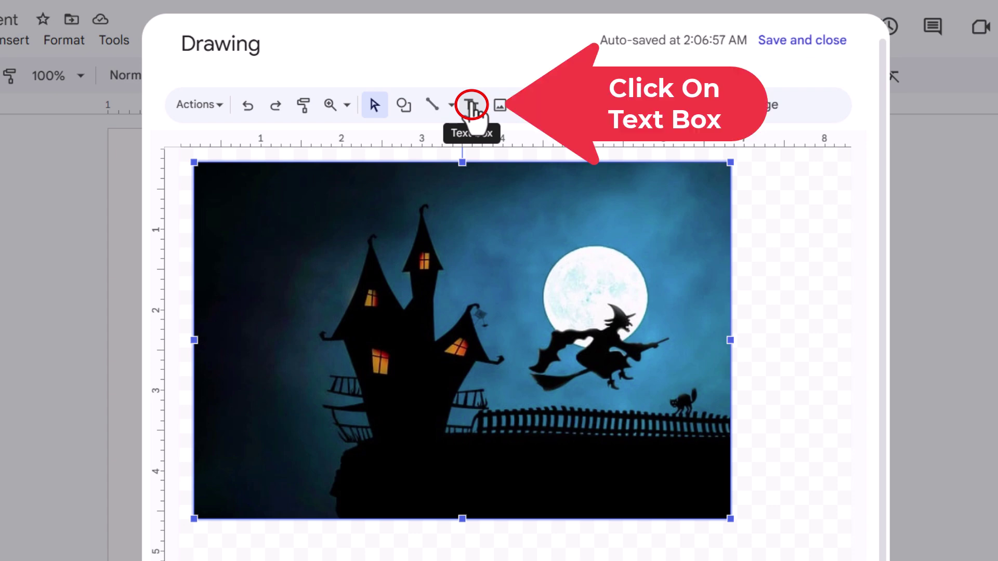
Step: Draw a text box across the picture's upper part to hold HELLO THERE
{"action": "left_click", "coordinate": [471, 109]}
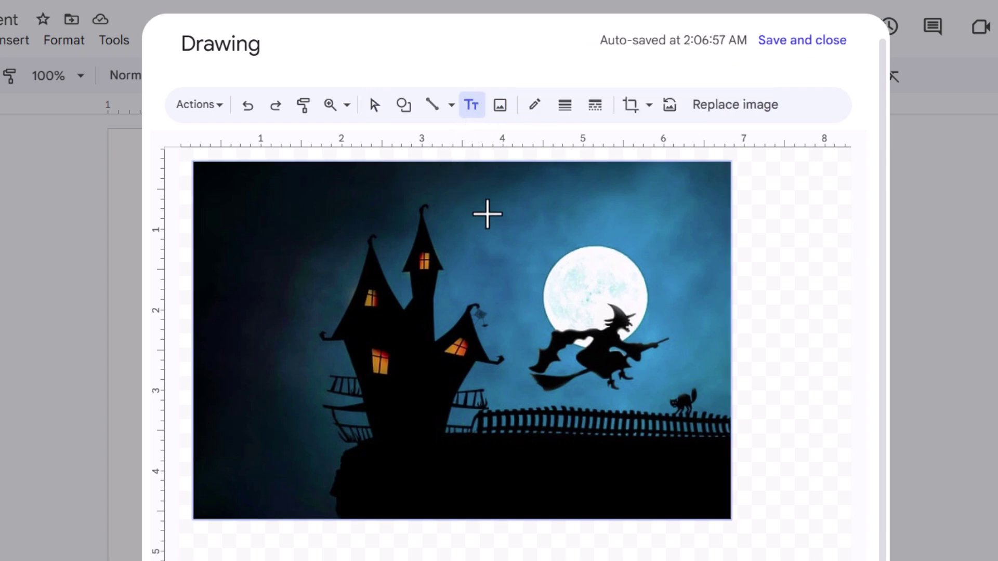
{"action": "mouse_move", "coordinate": [527, 199]}
{"action": "left_mouse_down"}
{"action": "mouse_move", "coordinate": [271, 278]}
{"action": "mouse_move", "coordinate": [228, 265]}
{"action": "left_mouse_up"}
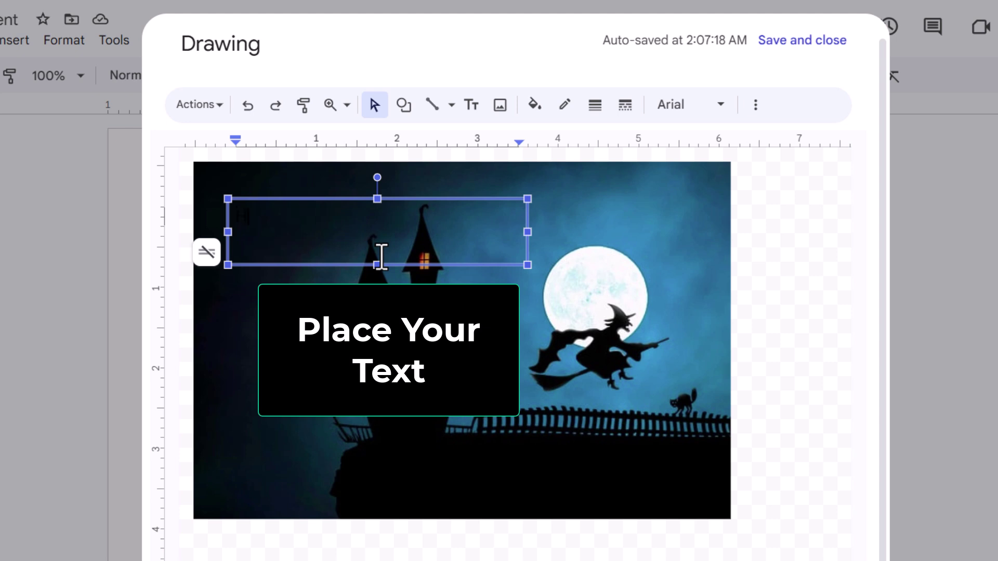
{"action": "type", "text": "HELLO THERE"}
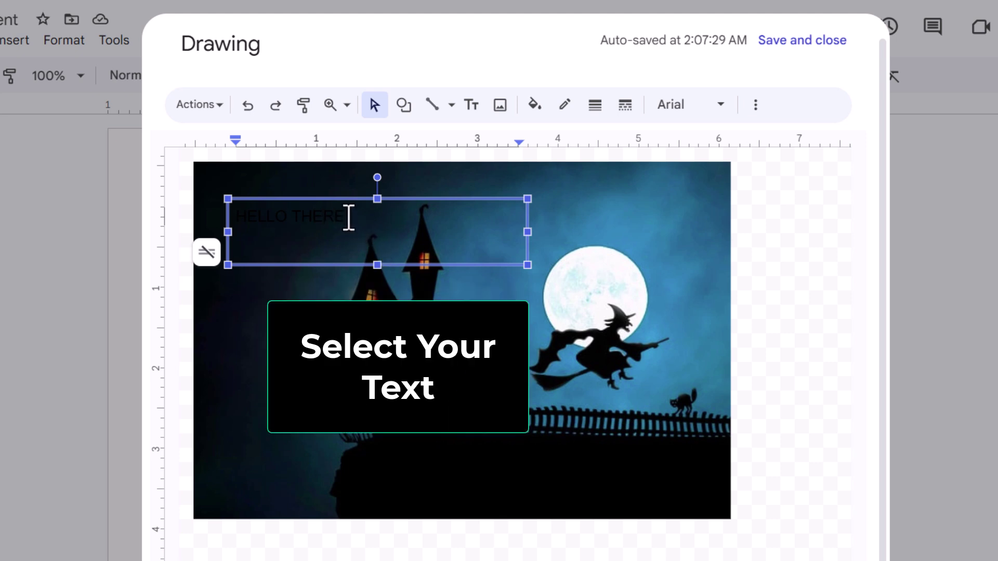
Step: Select the HELLO THERE text and change its colour to white
{"action": "left_click_drag", "start_coordinate": [349, 218], "coordinate": [241, 219]}
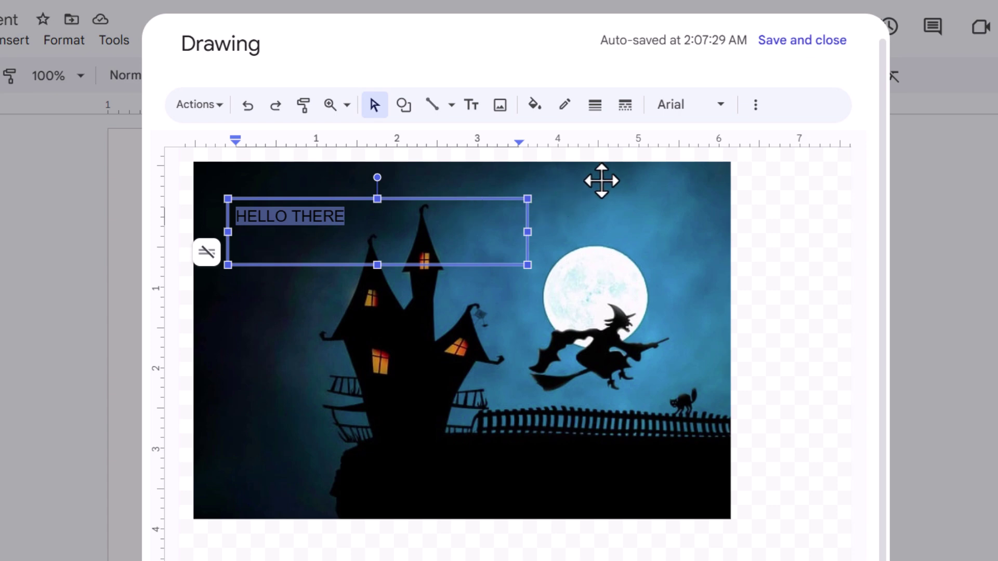
{"action": "left_click", "coordinate": [717, 114]}
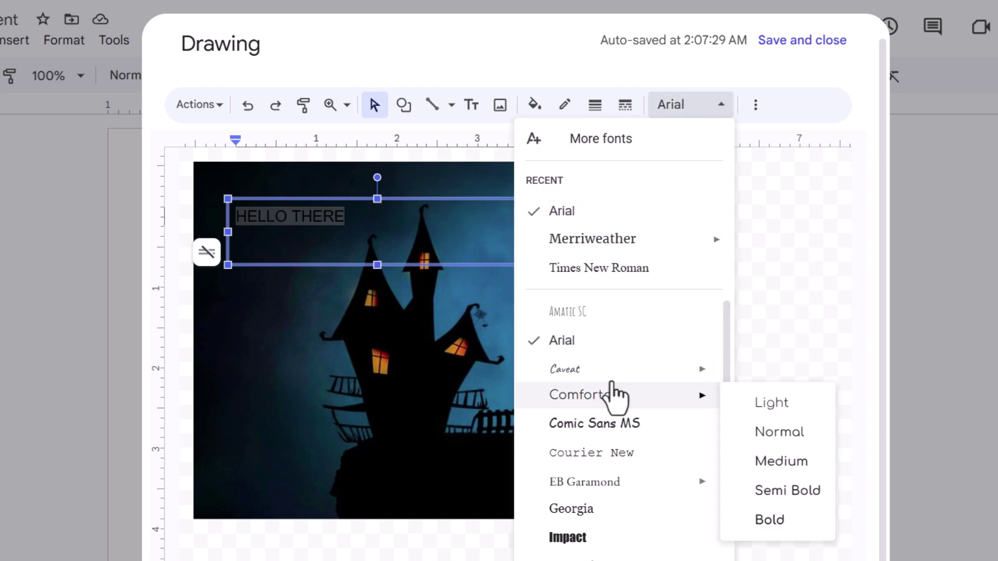
{"action": "left_click", "coordinate": [781, 114]}
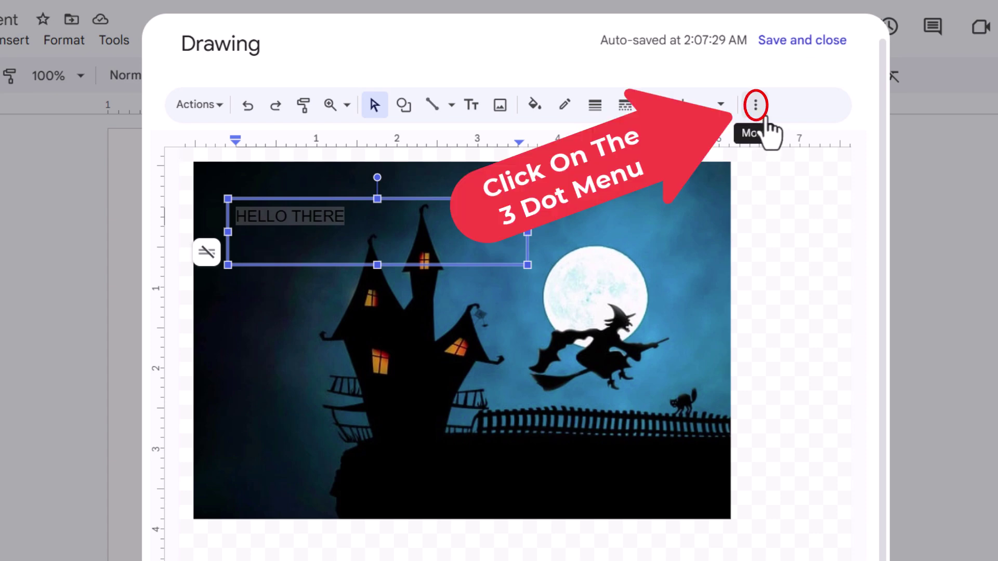
{"action": "left_click", "coordinate": [755, 108]}
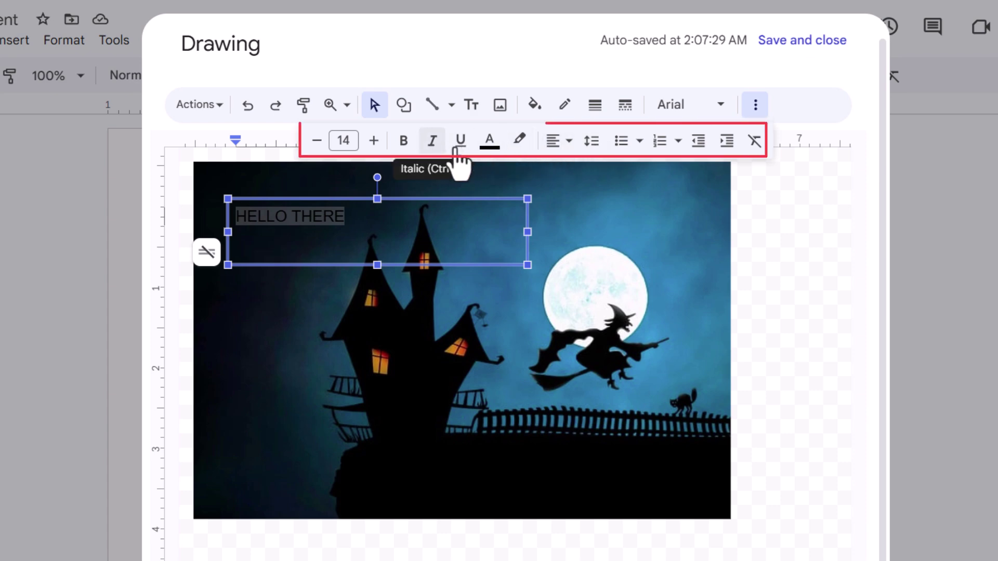
{"action": "left_click", "coordinate": [490, 145]}
{"action": "left_click", "coordinate": [671, 234]}
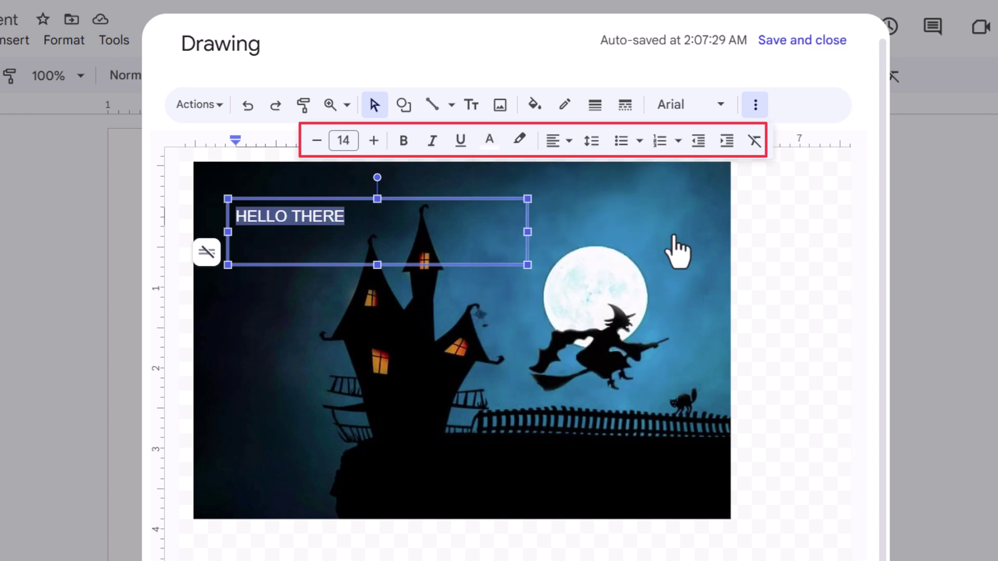
Step: Make HELLO THERE bold and enlarge it to font size 30
{"action": "left_click", "coordinate": [406, 142]}
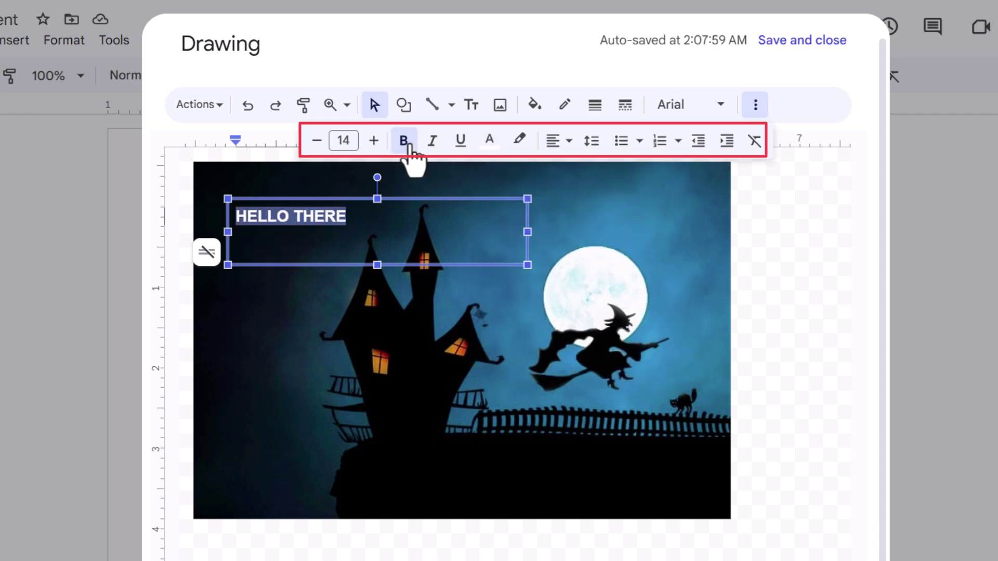
{"action": "left_click", "coordinate": [373, 142]}
{"action": "left_click", "coordinate": [374, 142]}
{"action": "left_click", "coordinate": [373, 141]}
{"action": "left_click", "coordinate": [374, 142]}
{"action": "double_click", "coordinate": [374, 141]}
{"action": "left_click", "coordinate": [373, 141]}
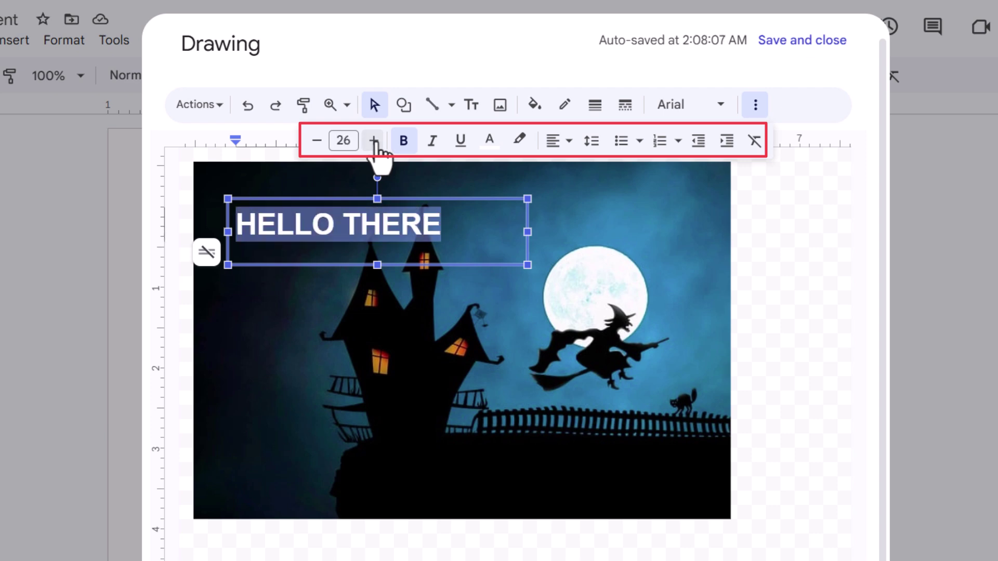
{"action": "left_click", "coordinate": [374, 141]}
{"action": "left_click", "coordinate": [374, 142]}
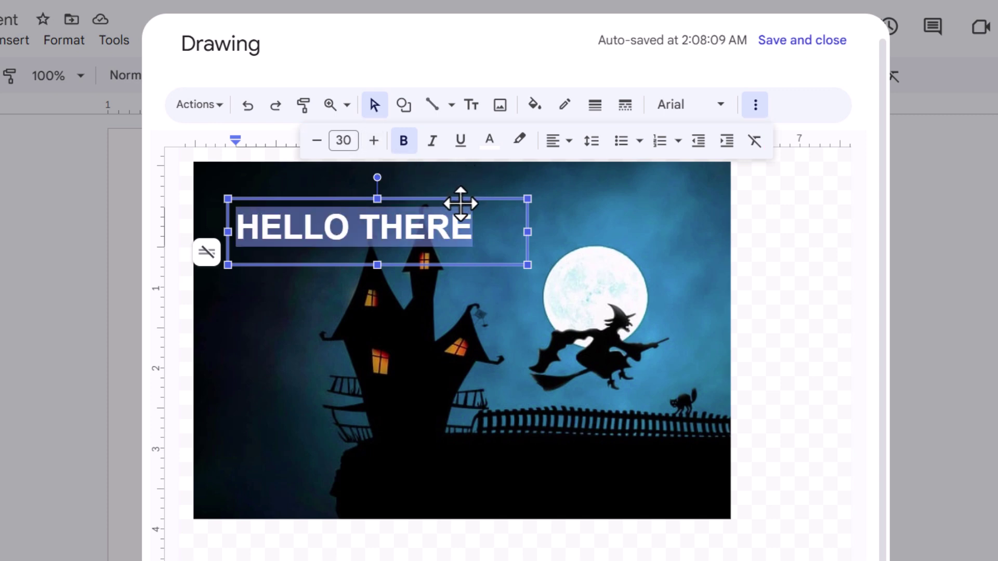
Step: Move the HELLO THERE box to the image's upper right, narrowing and nudging it into place
{"action": "mouse_move", "coordinate": [461, 204]}
{"action": "left_mouse_down"}
{"action": "mouse_move", "coordinate": [656, 178]}
{"action": "mouse_move", "coordinate": [634, 177]}
{"action": "mouse_move", "coordinate": [647, 173]}
{"action": "left_mouse_up"}
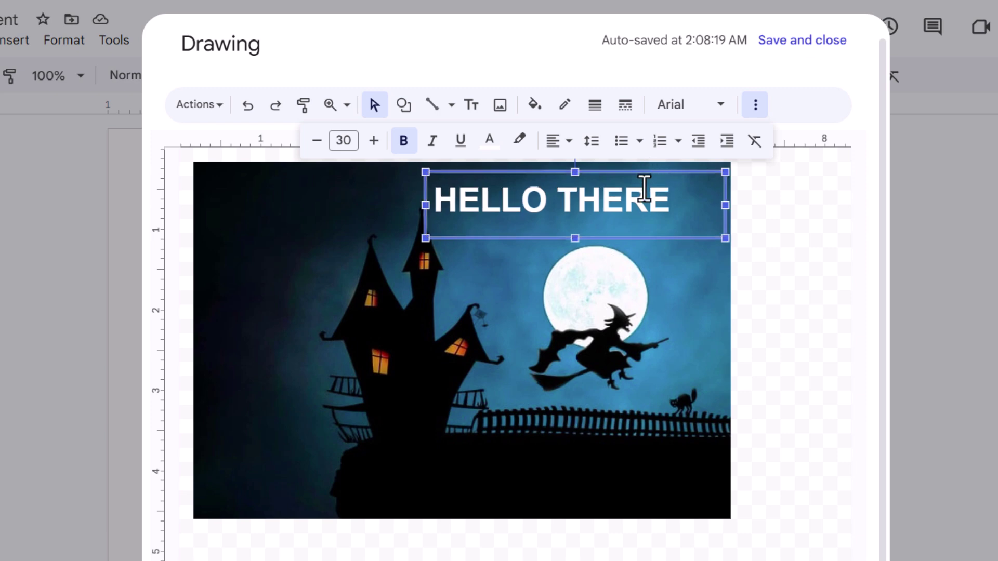
{"action": "left_click", "coordinate": [515, 305]}
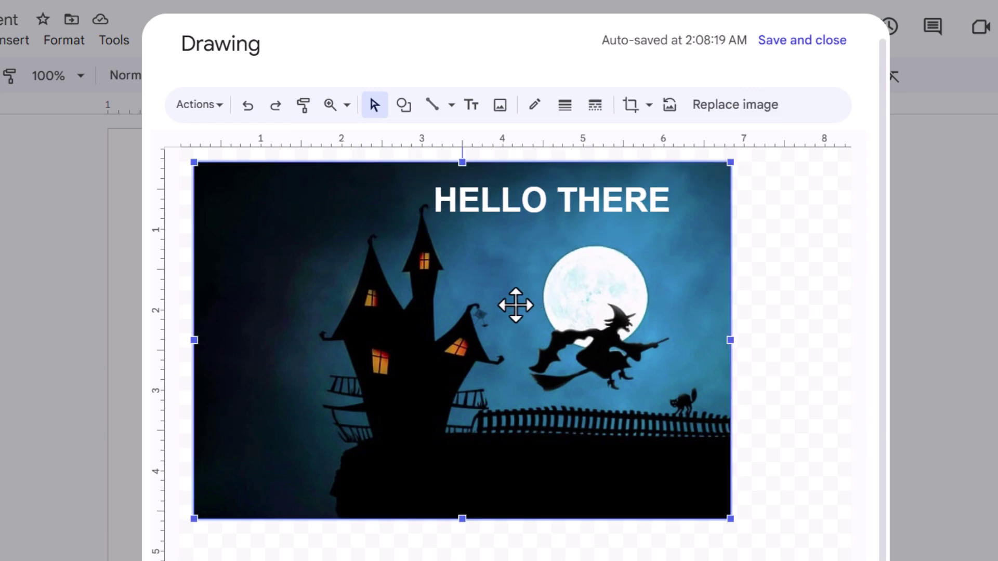
{"action": "left_click", "coordinate": [523, 201]}
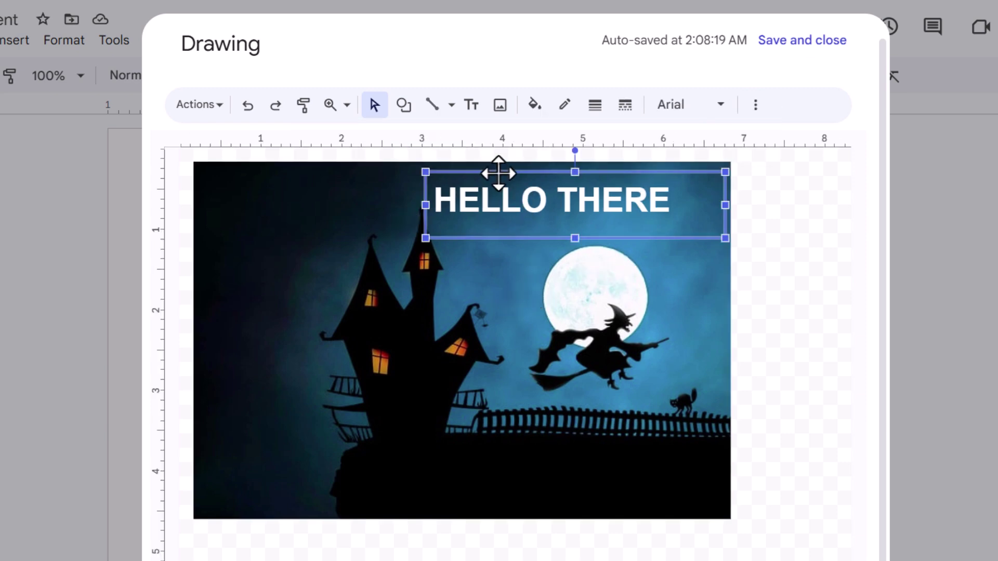
{"action": "left_click_drag", "start_coordinate": [513, 171], "coordinate": [528, 168]}
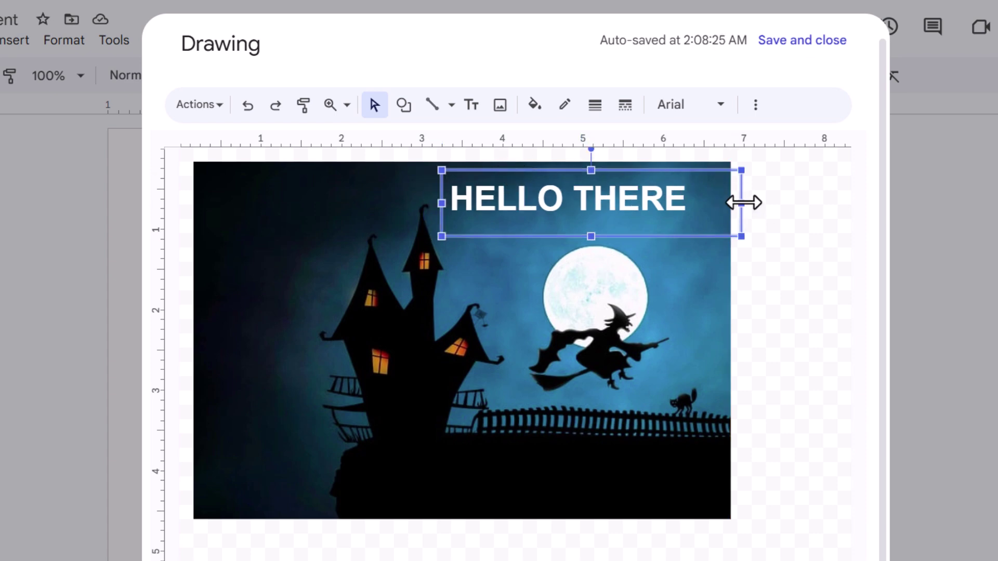
{"action": "left_click_drag", "start_coordinate": [745, 203], "coordinate": [711, 203]}
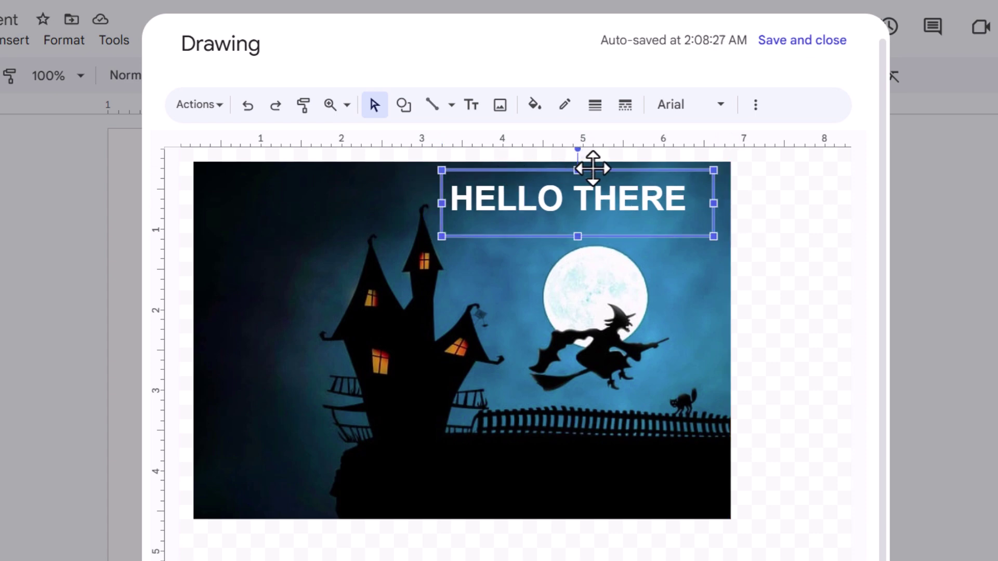
{"action": "left_click_drag", "start_coordinate": [593, 168], "coordinate": [610, 172]}
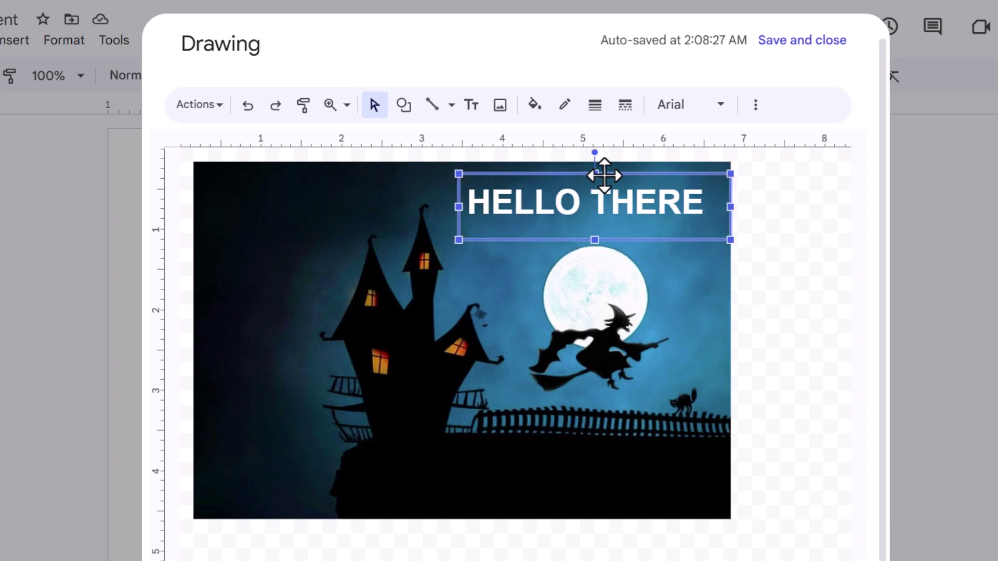
{"action": "left_click", "coordinate": [666, 327]}
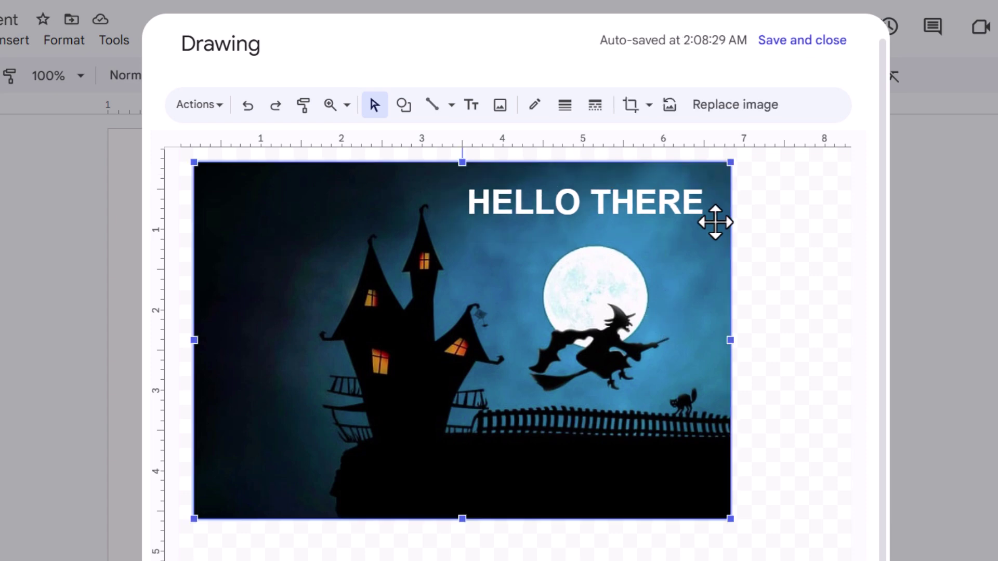
Step: Save and close the drawing so it is inserted into the document
{"action": "left_click", "coordinate": [803, 44]}
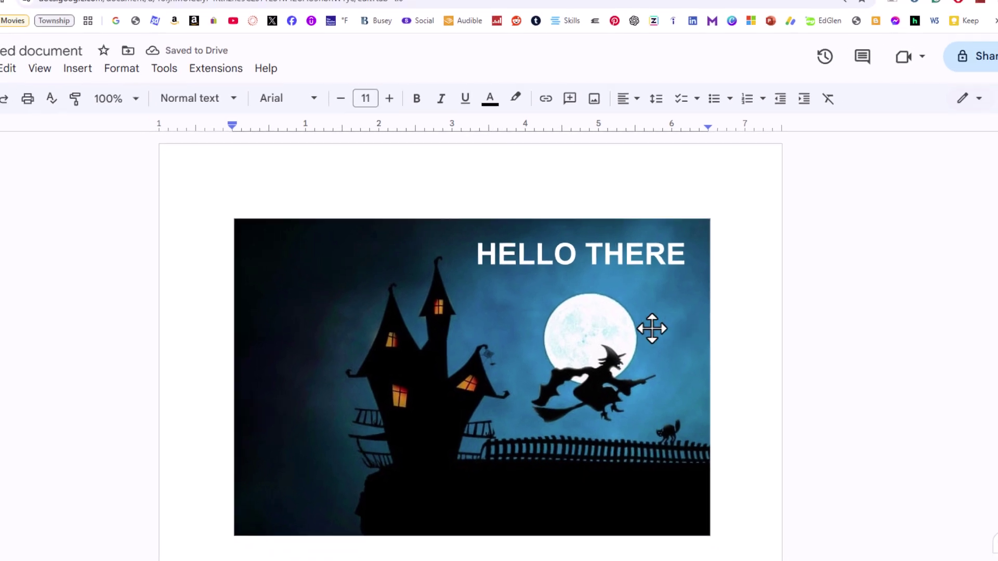
Step: Select the inserted Halloween image and open All image options from its three-dot menu
{"action": "left_click", "coordinate": [515, 312]}
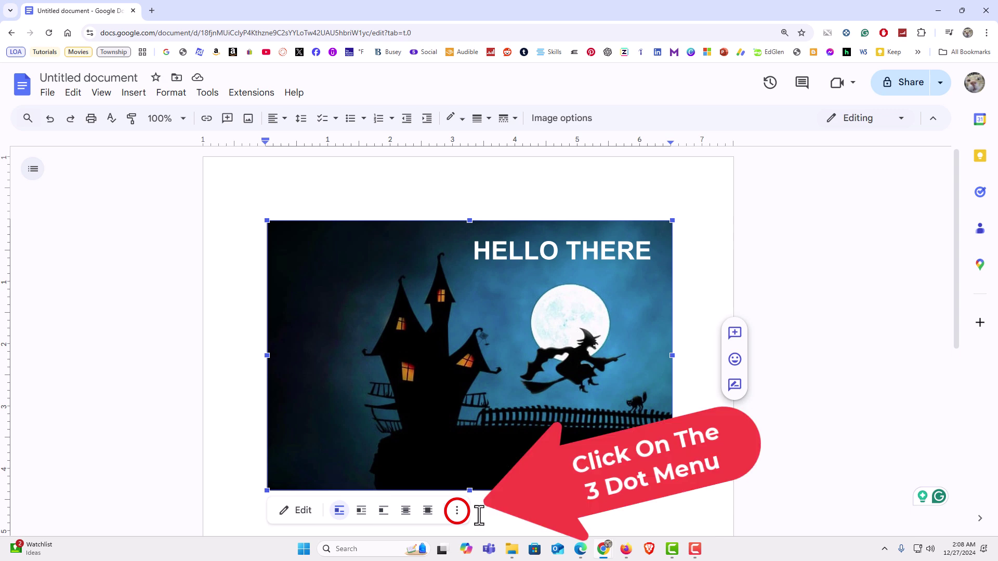
{"action": "left_click", "coordinate": [458, 513]}
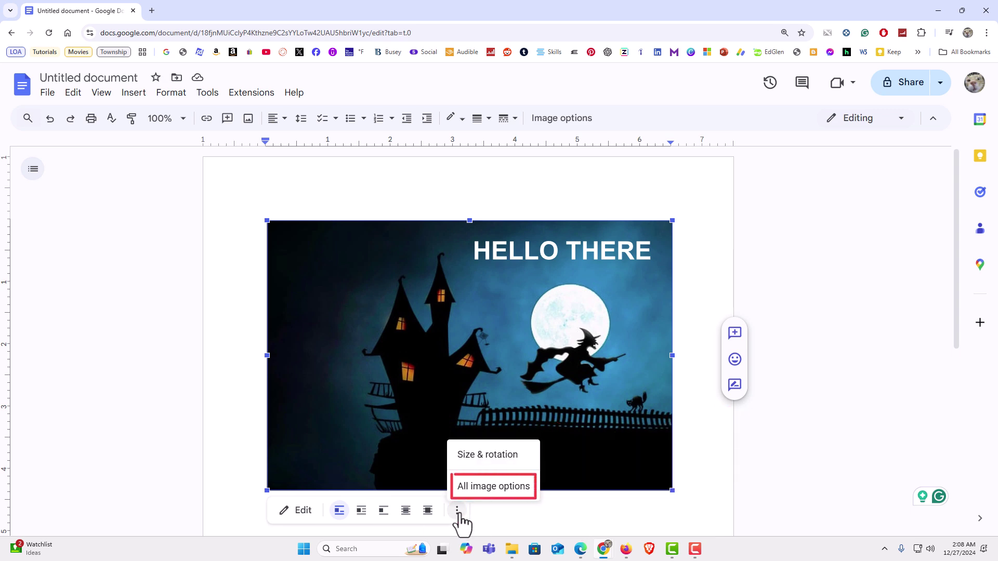
{"action": "left_click", "coordinate": [493, 487]}
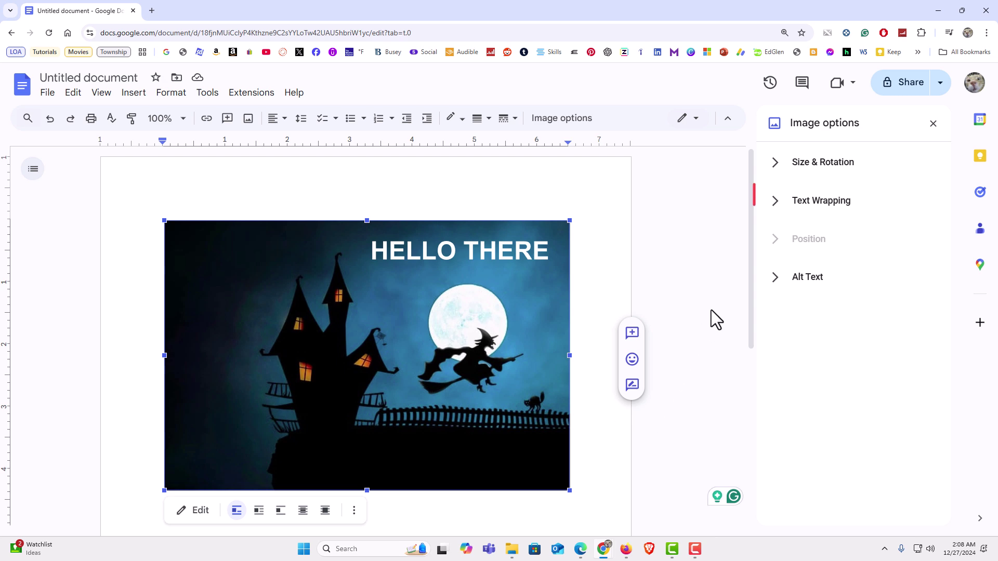
Step: Set the image's text wrapping to In front of text
{"action": "left_click", "coordinate": [769, 204]}
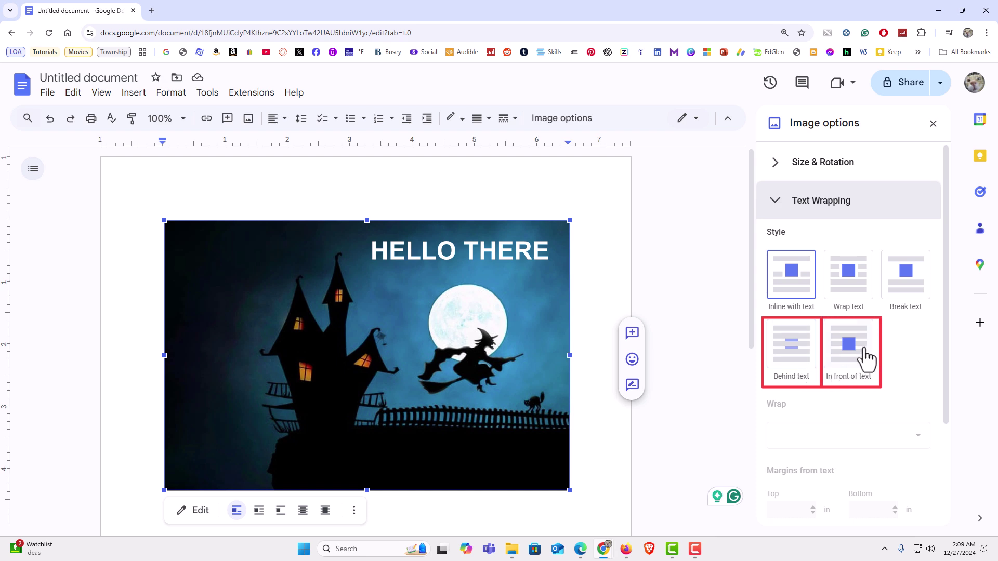
{"action": "left_click", "coordinate": [865, 357]}
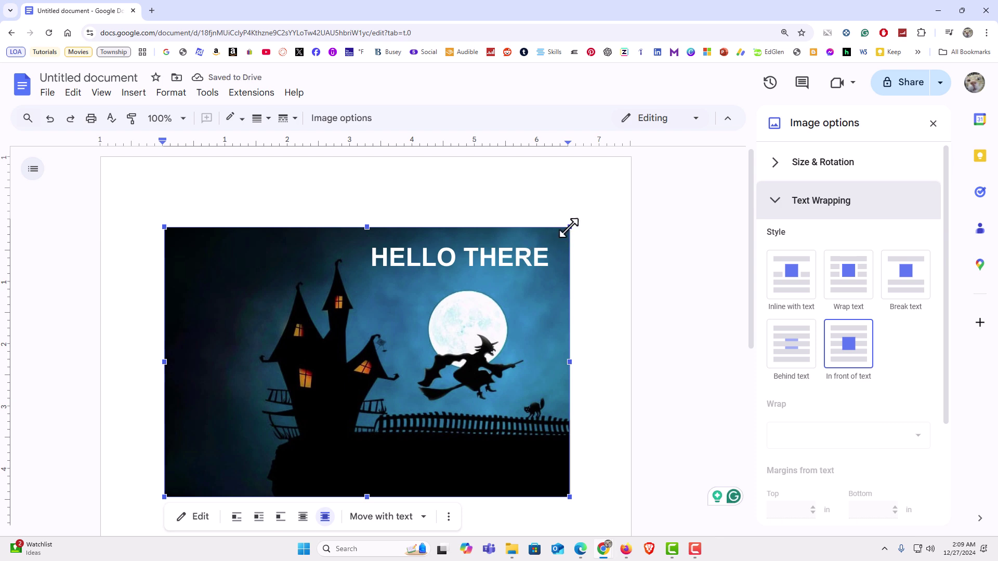
Step: Shrink the Halloween image by its corners, drag it to the lower right, then deselect it
{"action": "left_click_drag", "start_coordinate": [569, 228], "coordinate": [439, 315]}
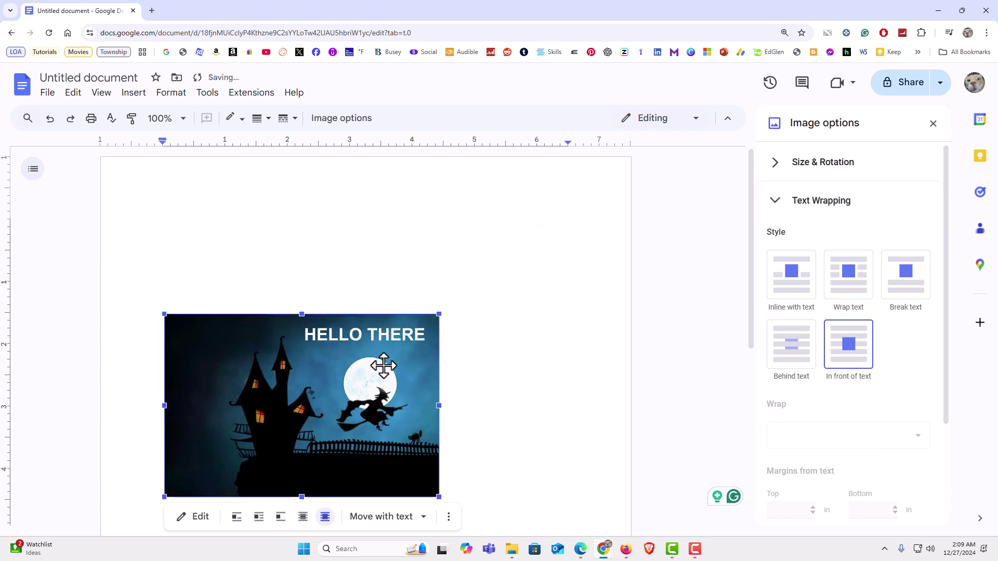
{"action": "left_click_drag", "start_coordinate": [390, 358], "coordinate": [562, 226]}
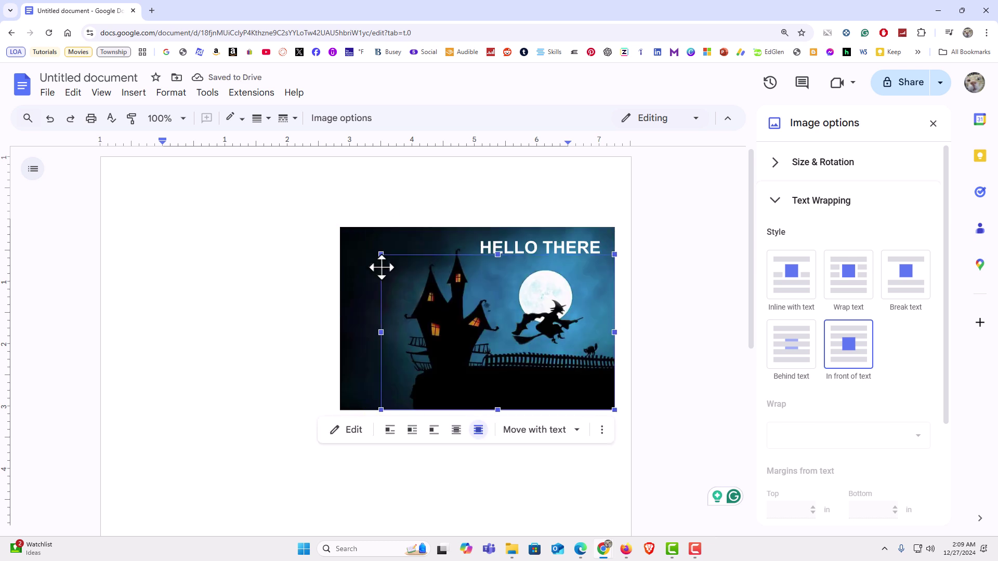
{"action": "left_click_drag", "start_coordinate": [341, 227], "coordinate": [381, 254]}
{"action": "mouse_move", "coordinate": [457, 296]}
{"action": "left_mouse_down"}
{"action": "mouse_move", "coordinate": [468, 340]}
{"action": "mouse_move", "coordinate": [439, 357]}
{"action": "left_mouse_up"}
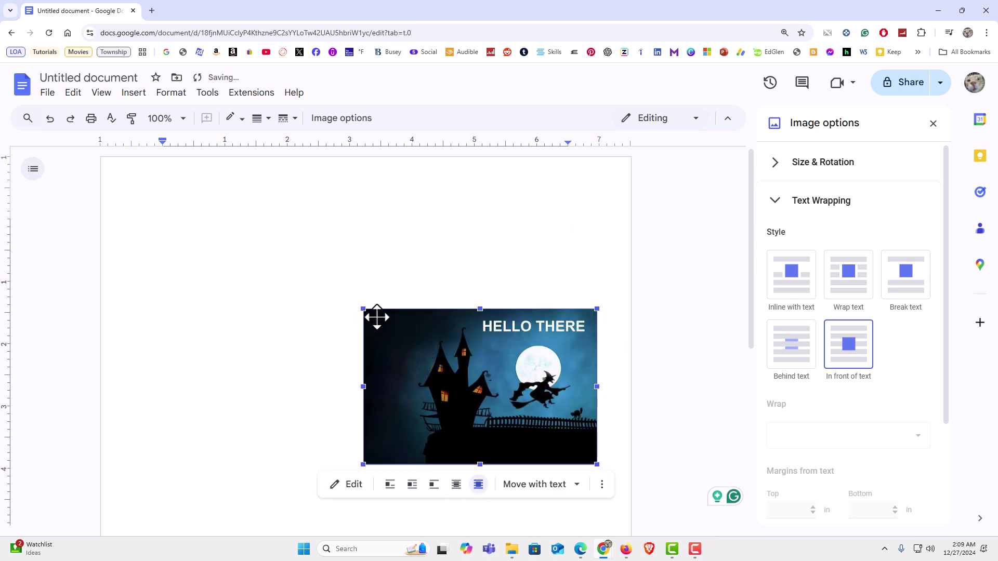
{"action": "left_click_drag", "start_coordinate": [358, 308], "coordinate": [343, 295]}
{"action": "left_click", "coordinate": [289, 290]}
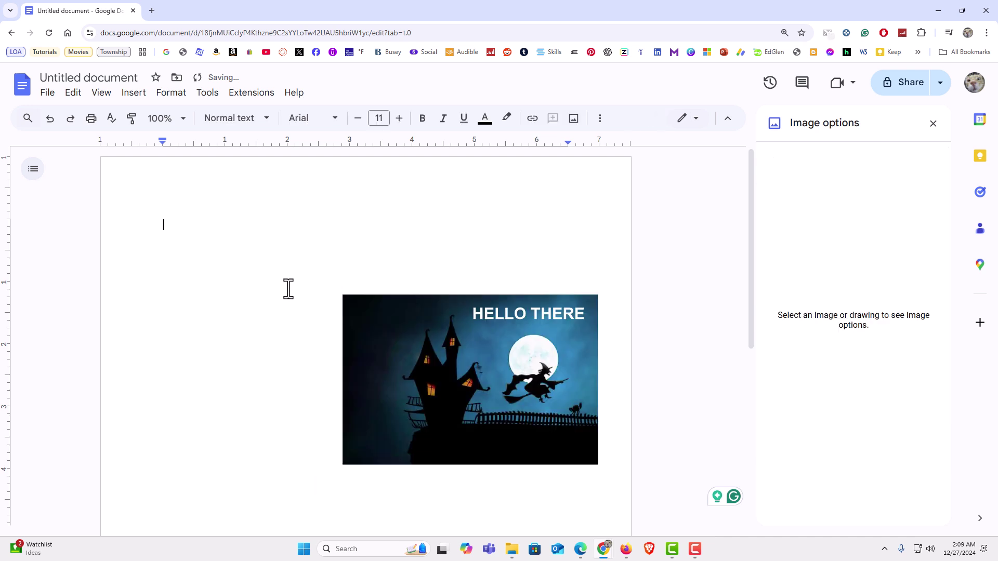